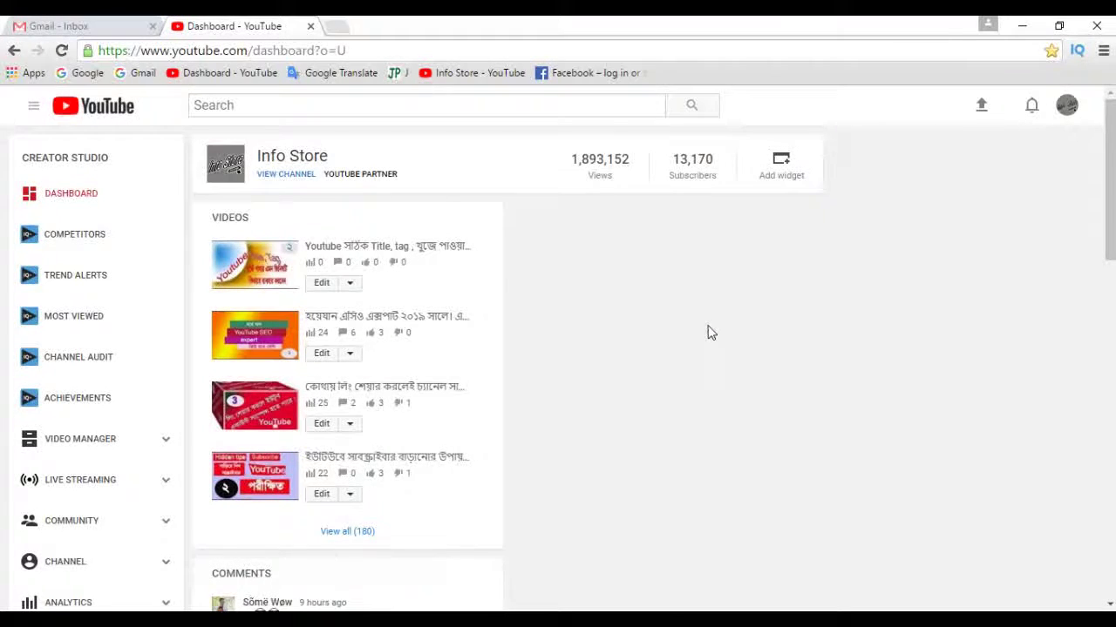
- Look over the recent videos and comments on the Creator Studio dashboard
scroll(707, 330, down, 1)
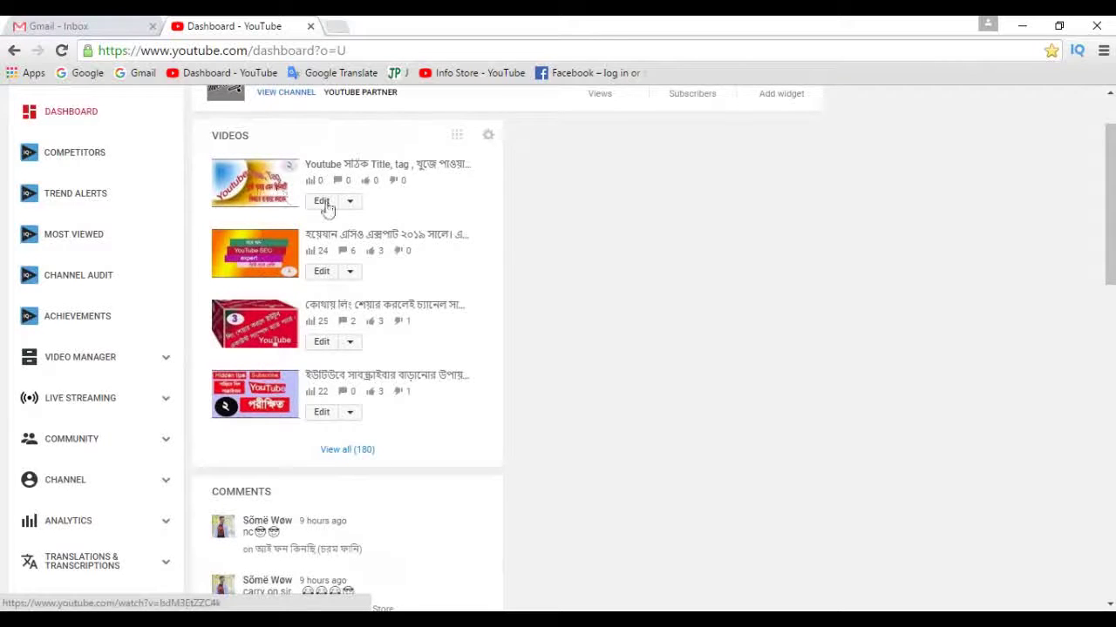
scroll(558, 409, up, 2)
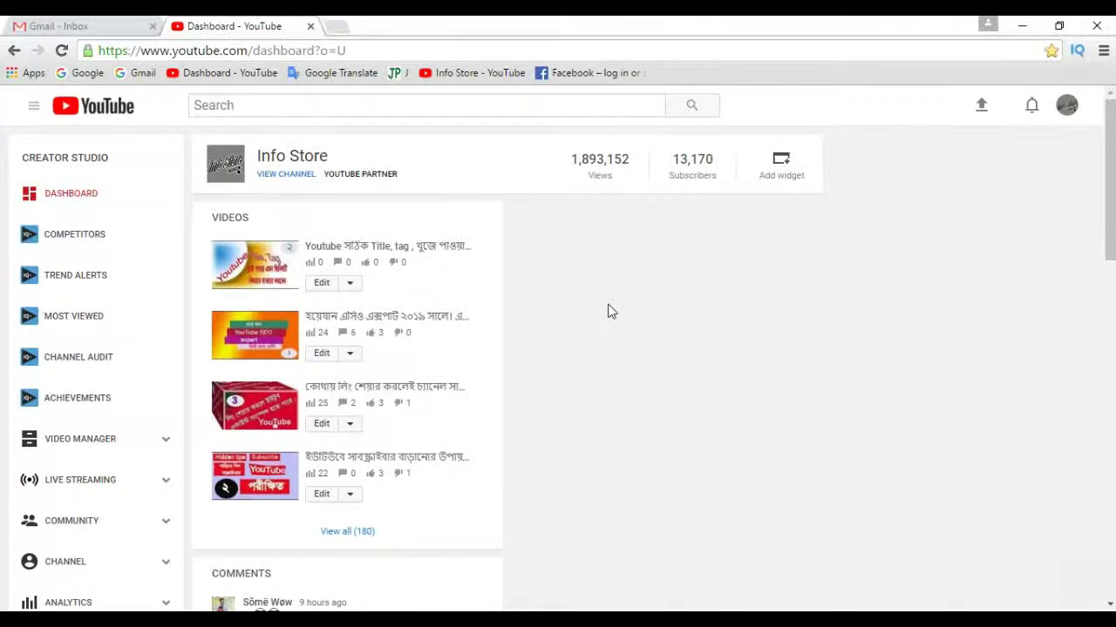
scroll(611, 312, down, 5)
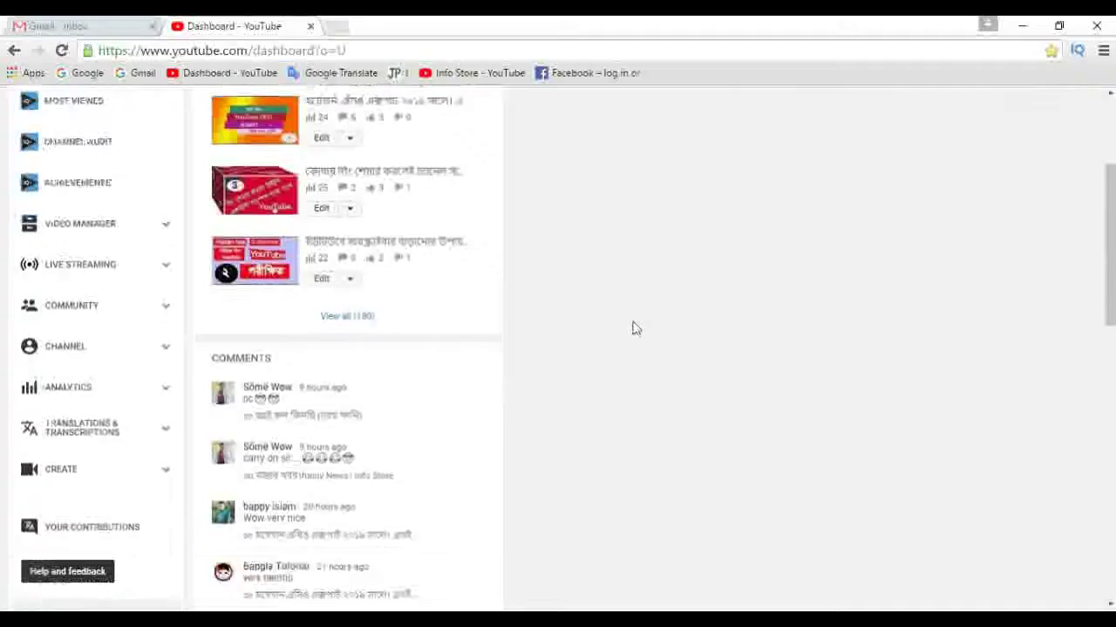
scroll(634, 329, down, 5)
scroll(635, 329, down, 3)
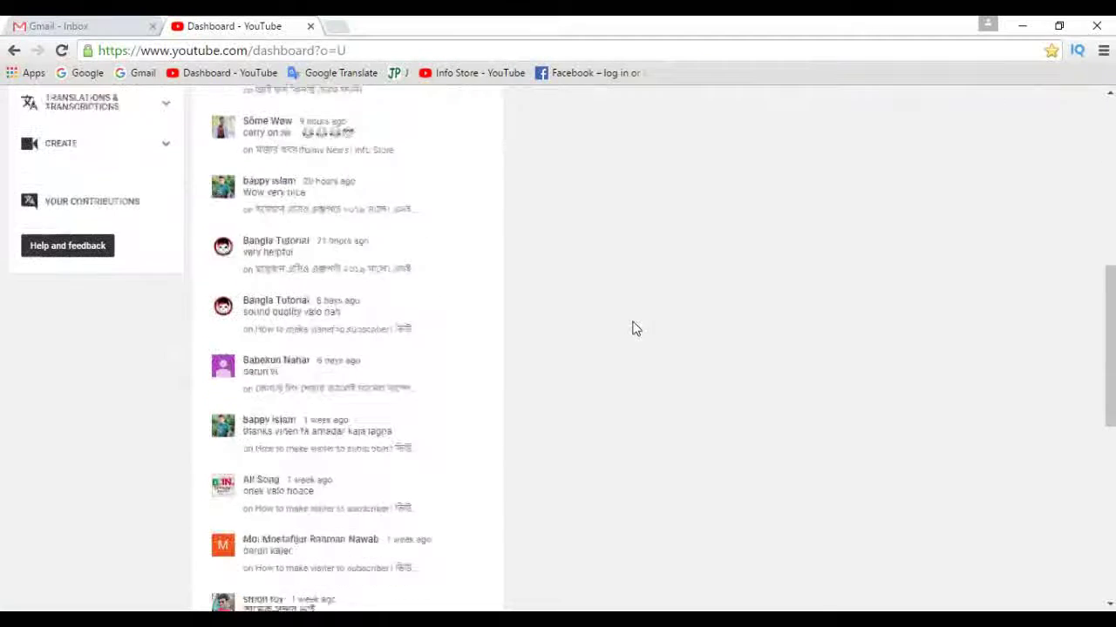
scroll(634, 328, down, 3)
scroll(635, 328, up, 6)
scroll(634, 330, up, 4)
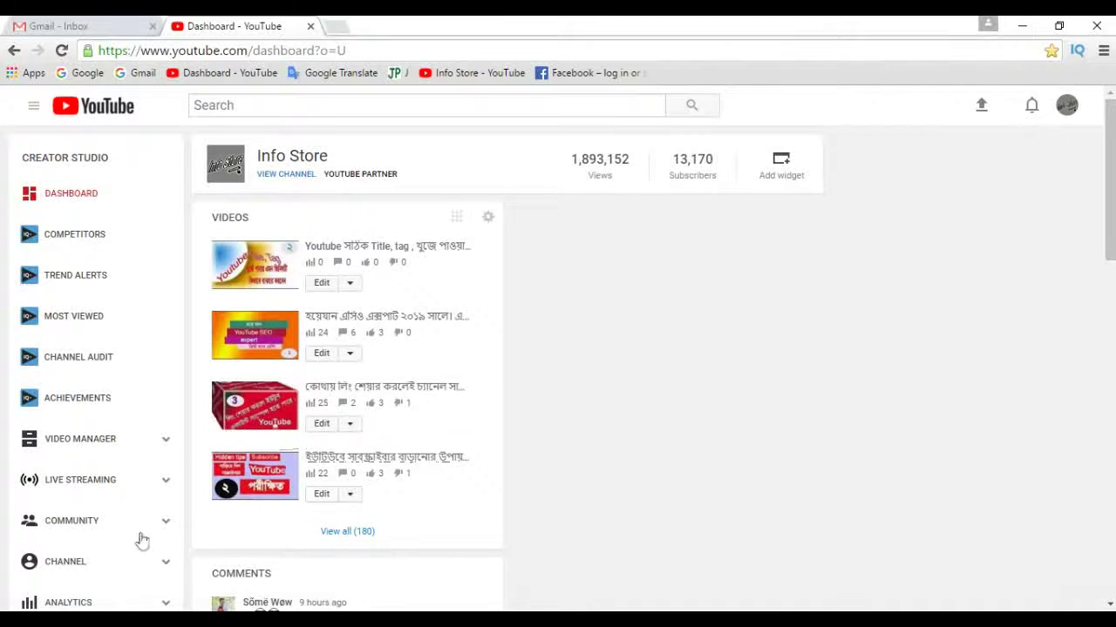
- Open the channel's Upload Defaults settings page
scroll(130, 543, down, 1)
click(98, 482)
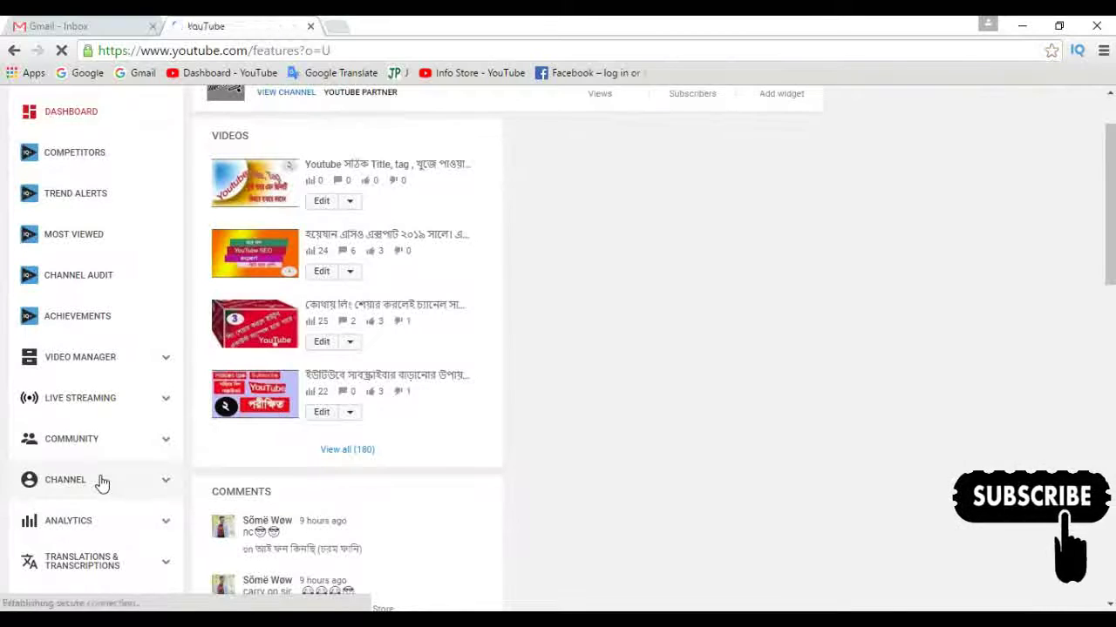
scroll(116, 484, down, 2)
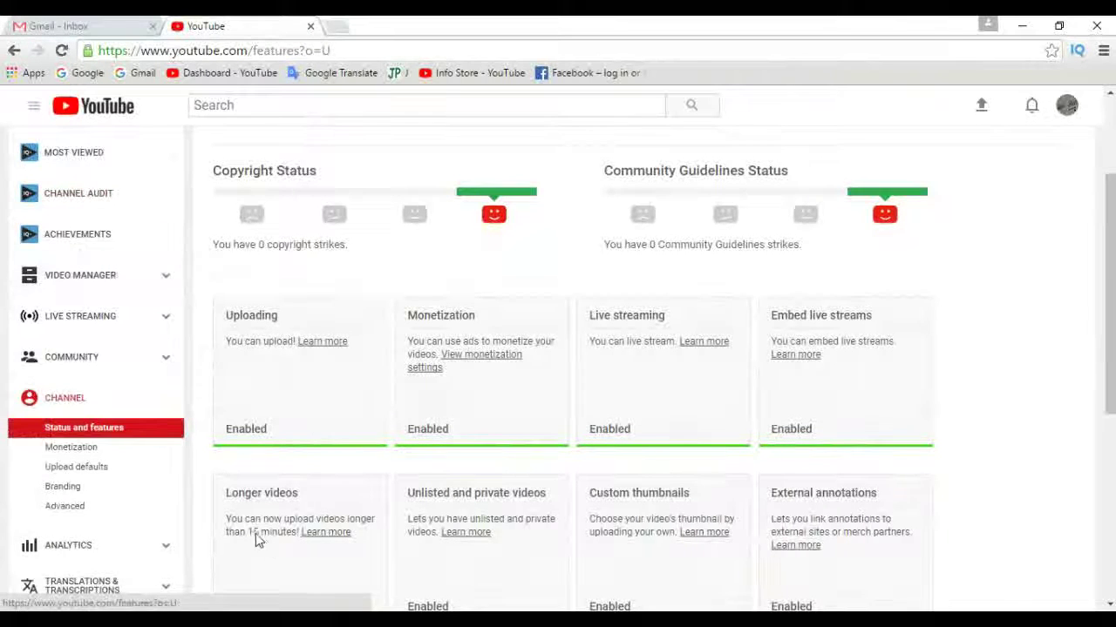
click(102, 473)
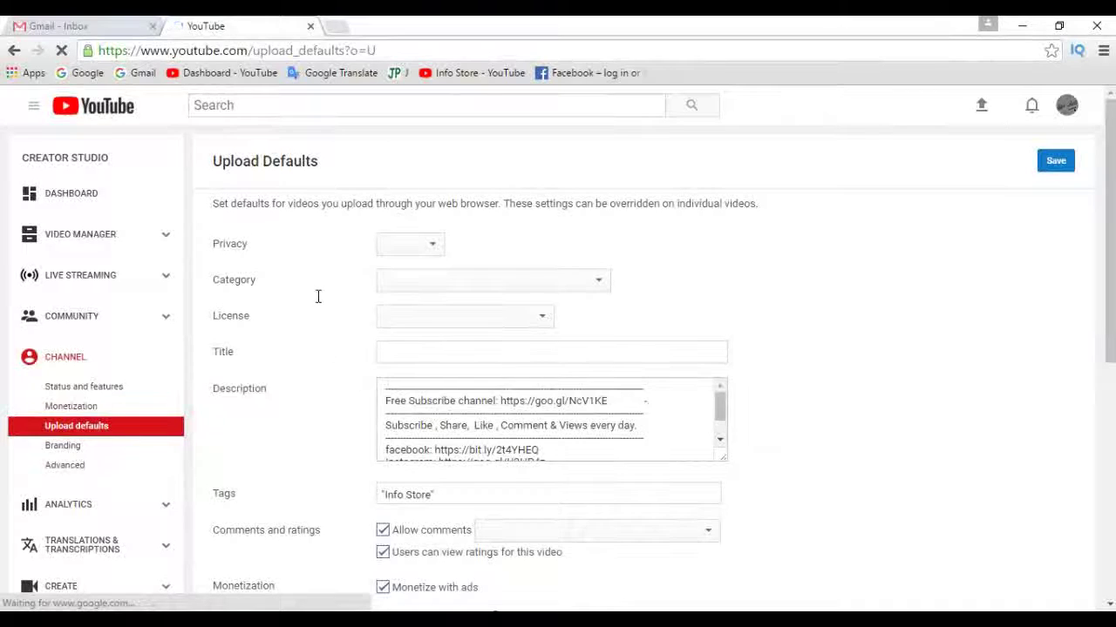
- Examine the default description's subscribe, engagement and social link lines, as well as the default tags
scroll(864, 416, down, 2)
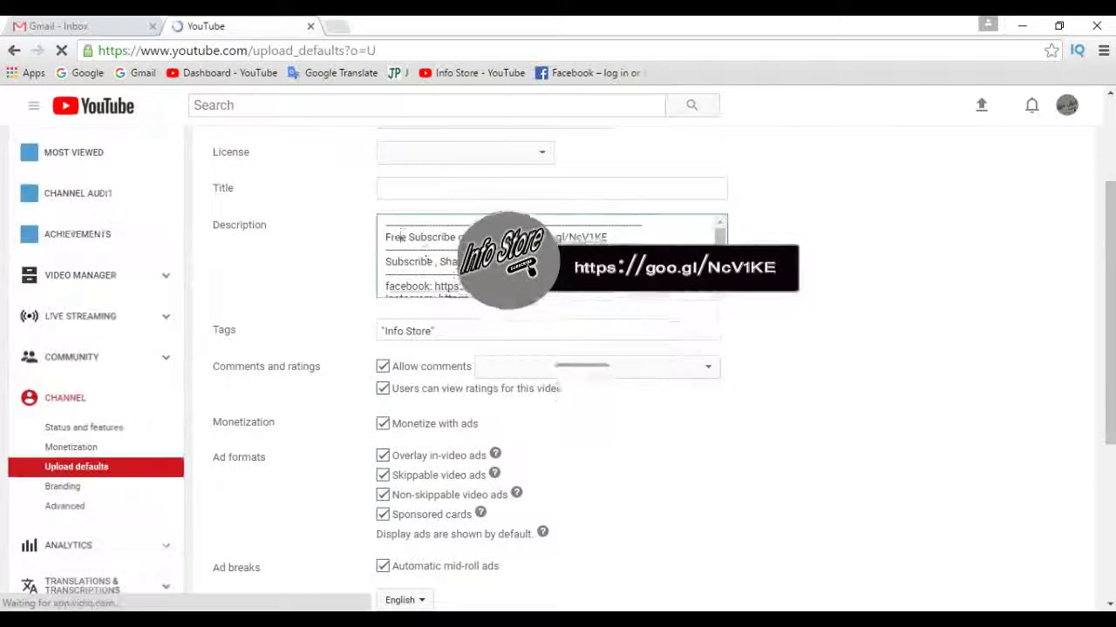
scroll(461, 284, down, 1)
scroll(464, 287, up, 1)
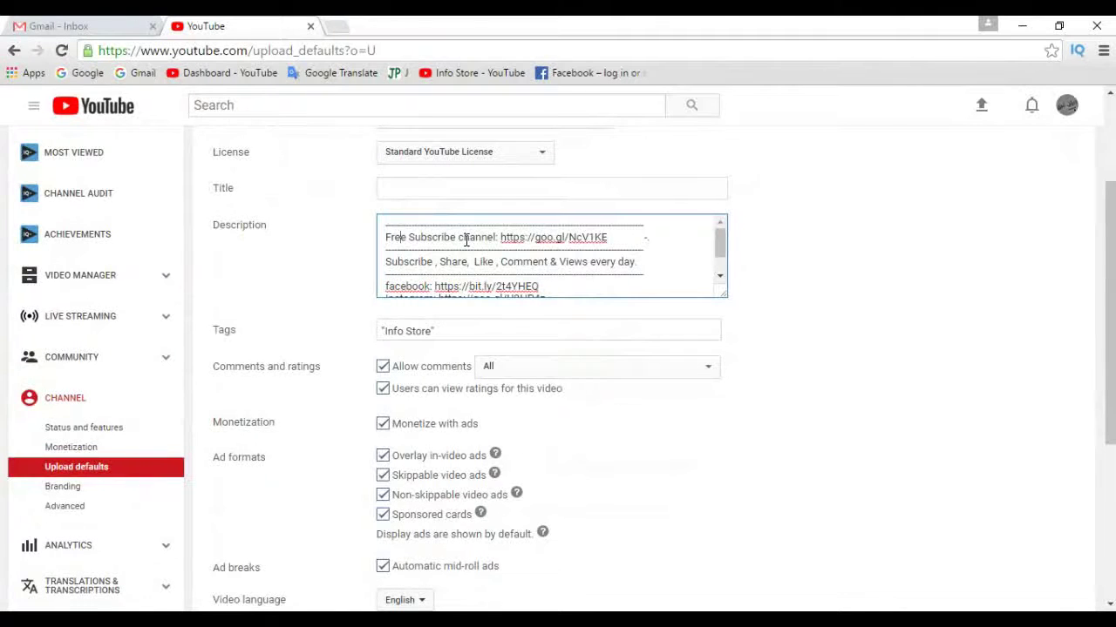
drag(626, 236, 374, 240)
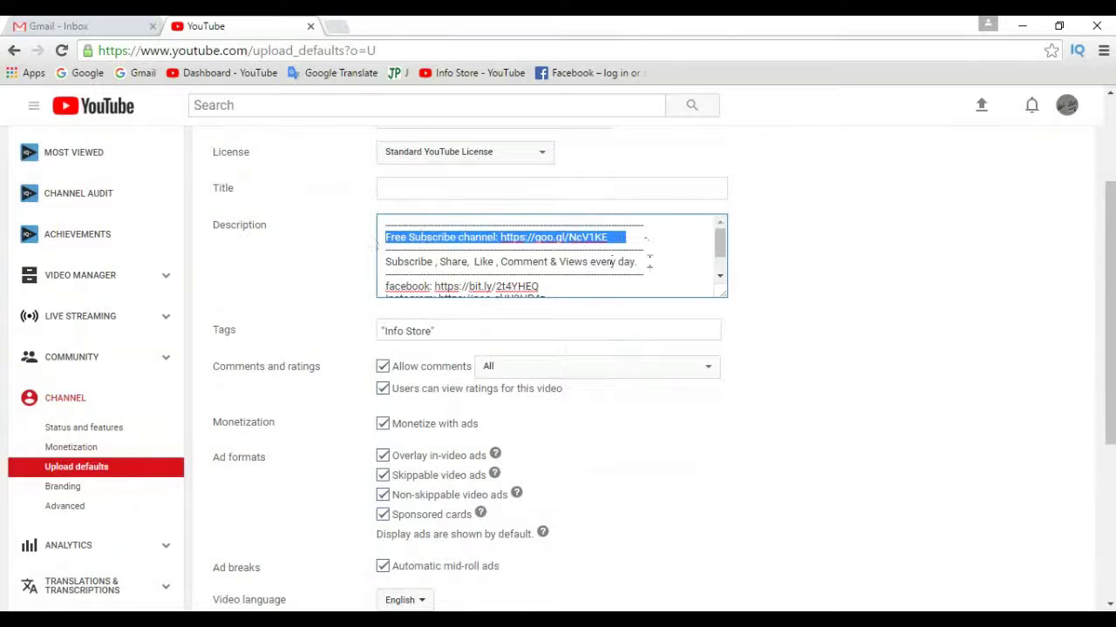
drag(644, 261, 384, 262)
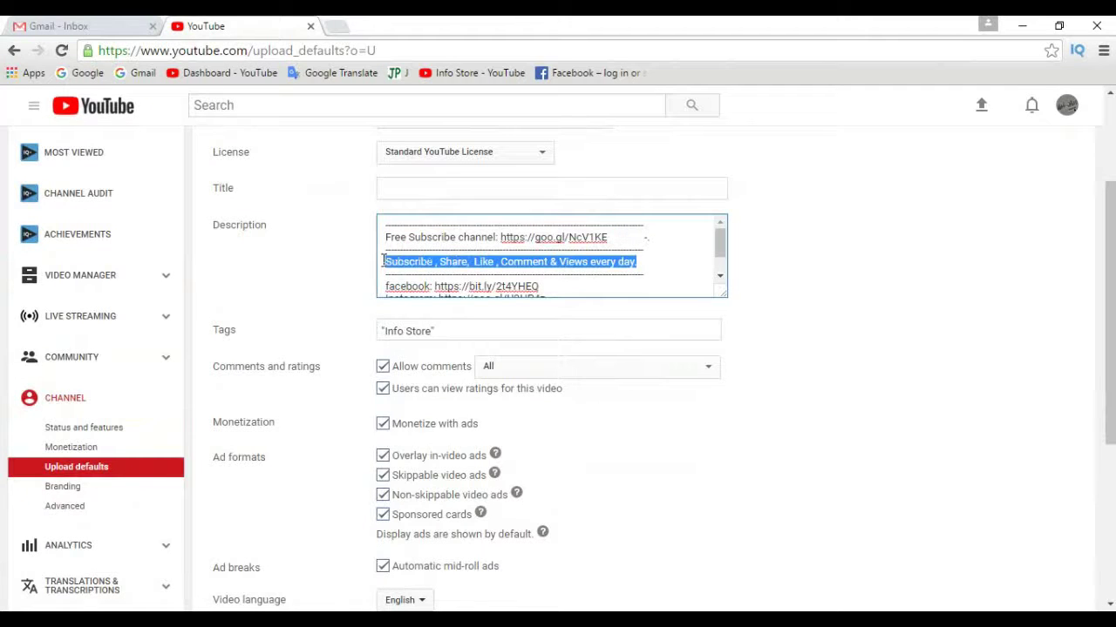
scroll(602, 263, down, 1)
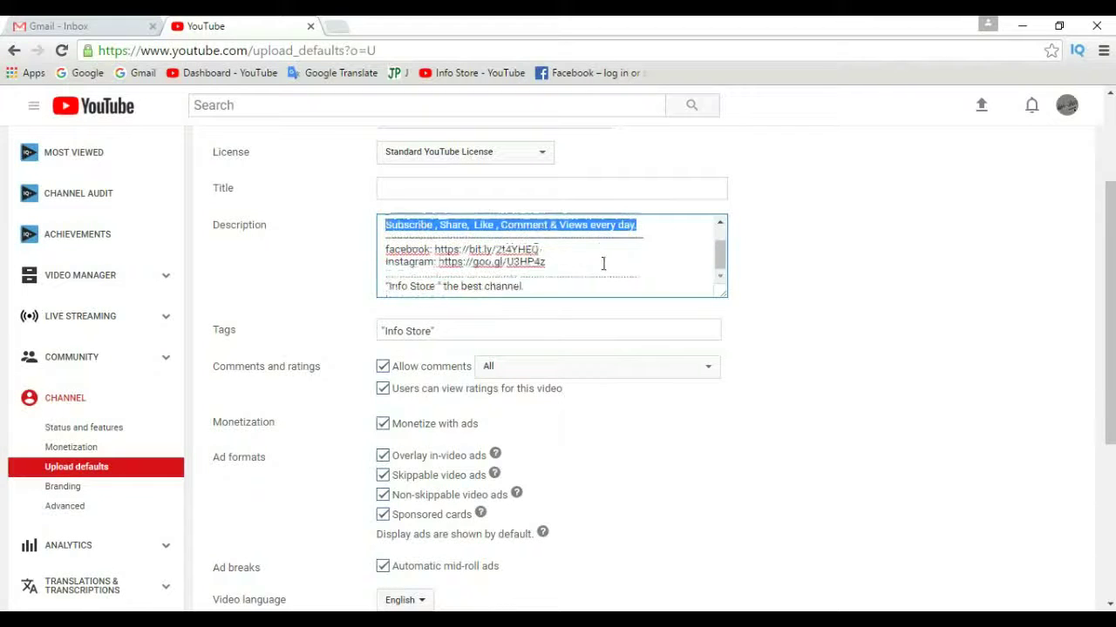
click(943, 331)
click(468, 333)
click(468, 332)
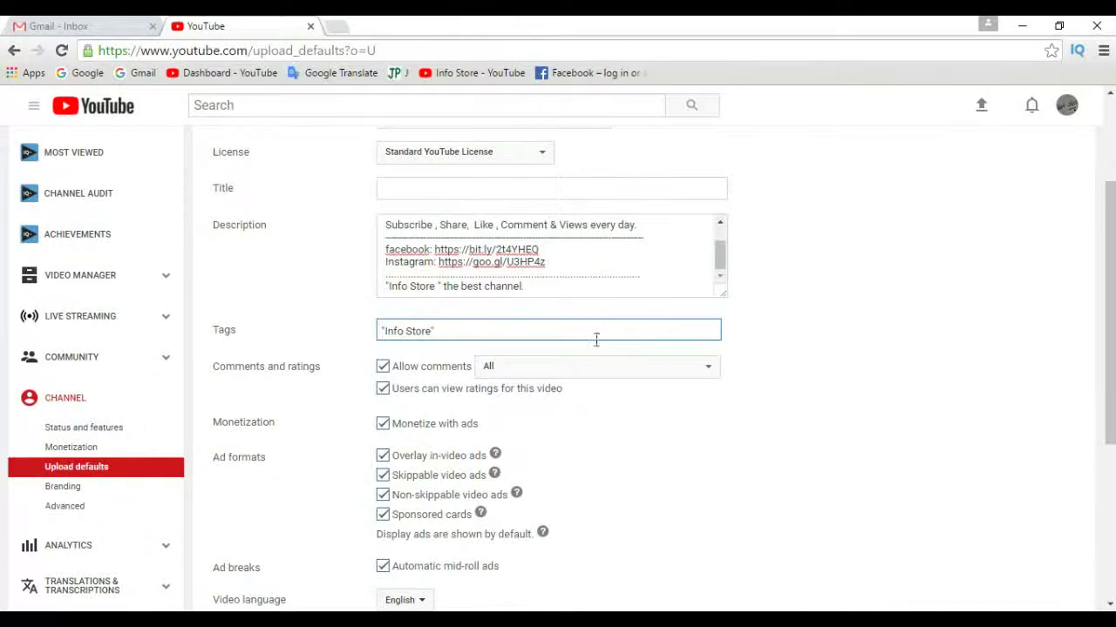
- Look through the available options for the default privacy and video category
scroll(524, 343, up, 2)
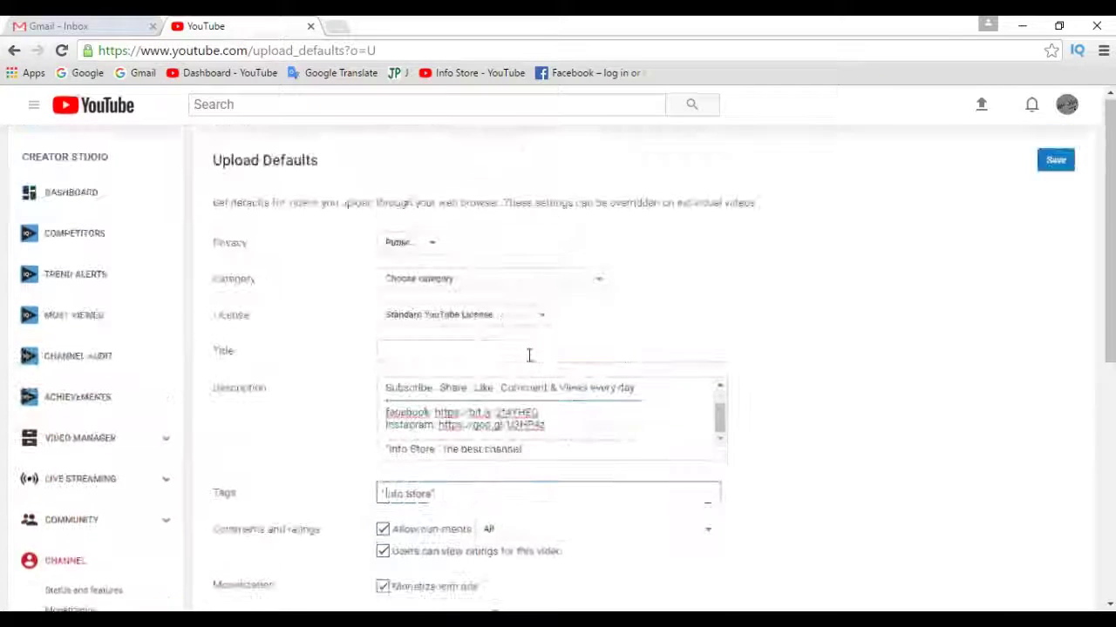
click(436, 245)
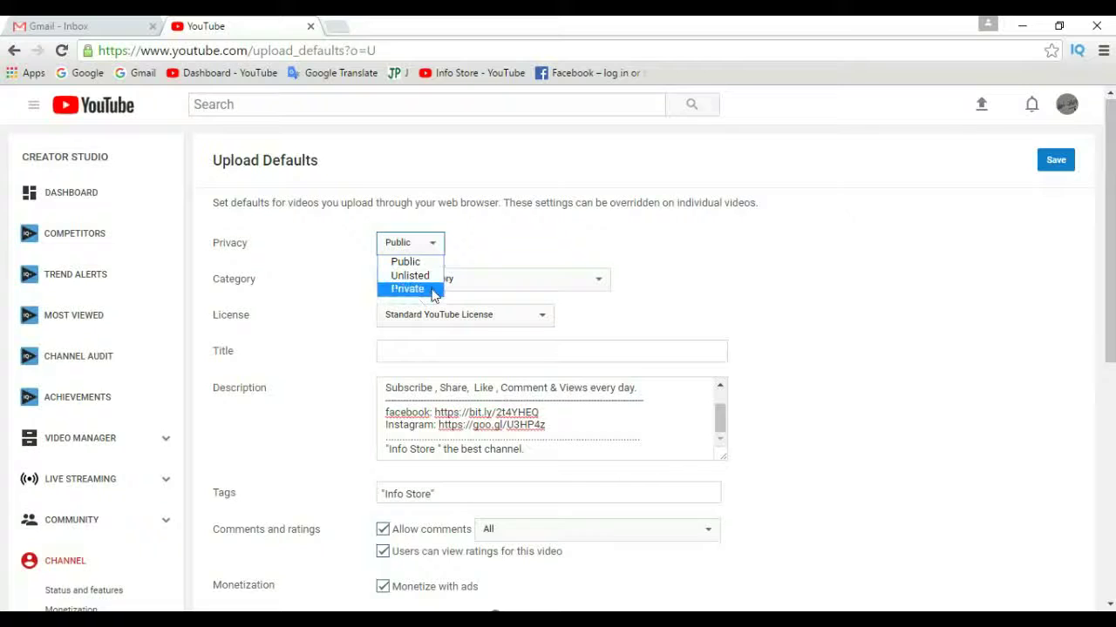
click(686, 266)
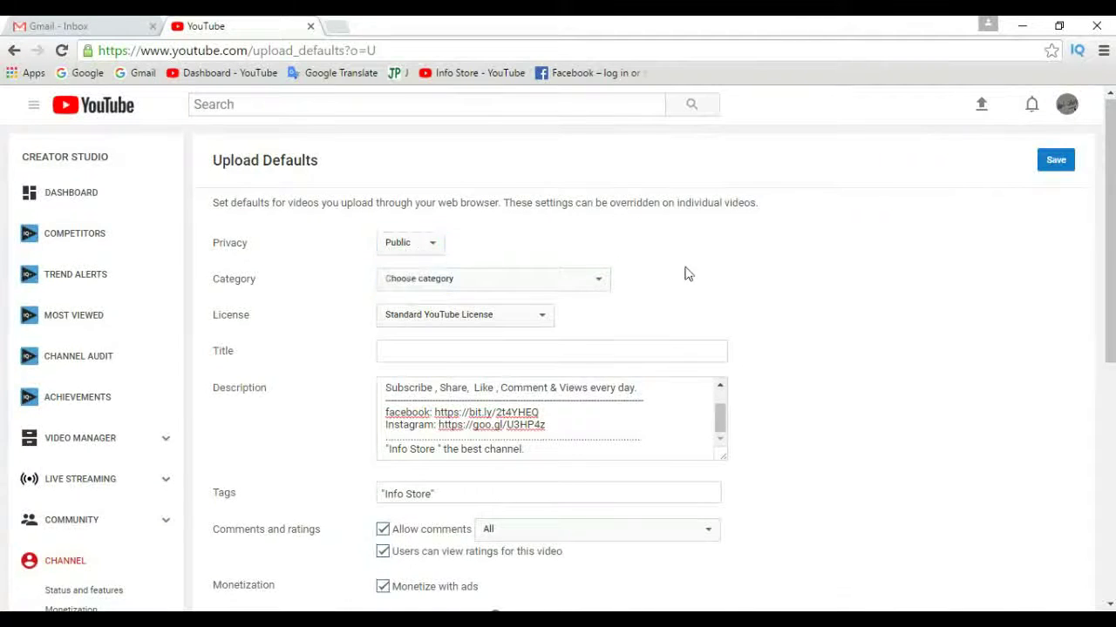
click(522, 285)
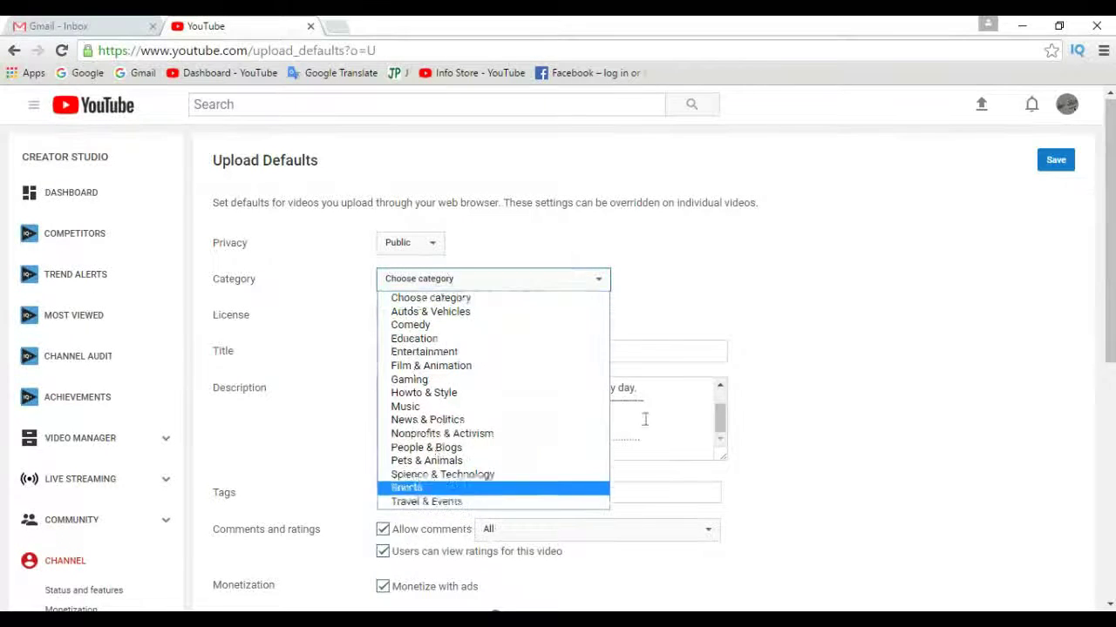
click(737, 300)
- Review the upper upload default fields and the available license options
scroll(785, 390, down, 2)
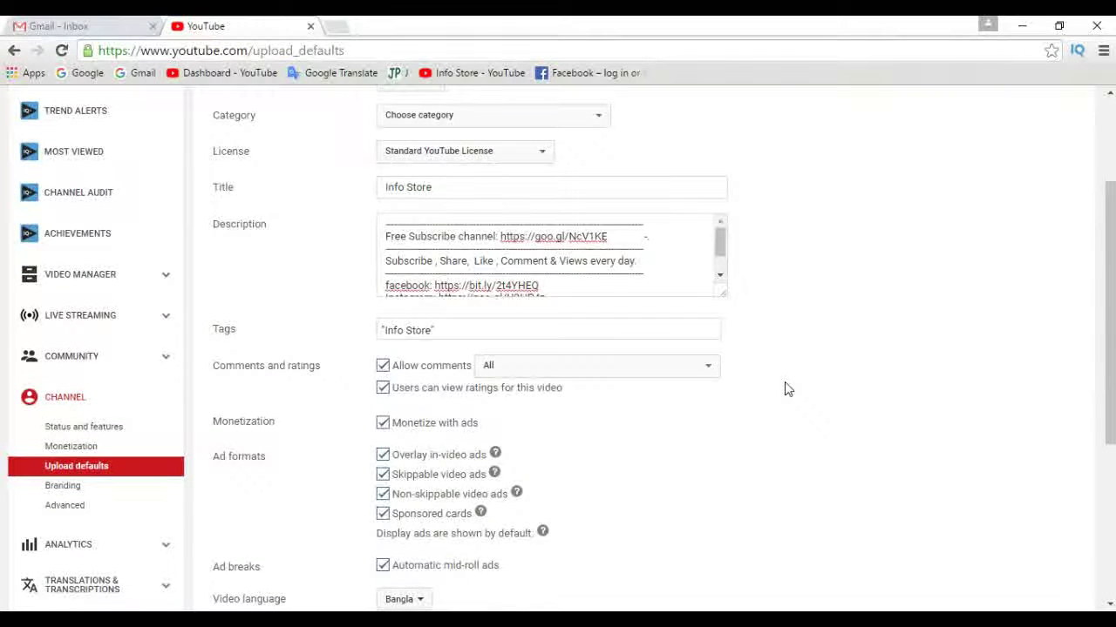
scroll(784, 389, up, 2)
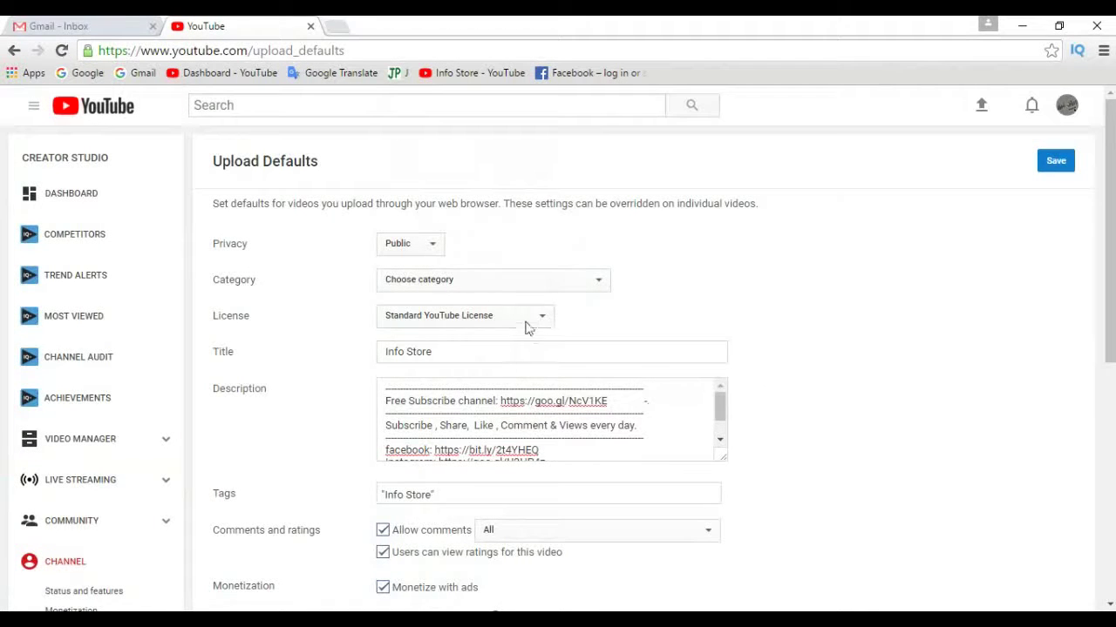
scroll(525, 324, down, 1)
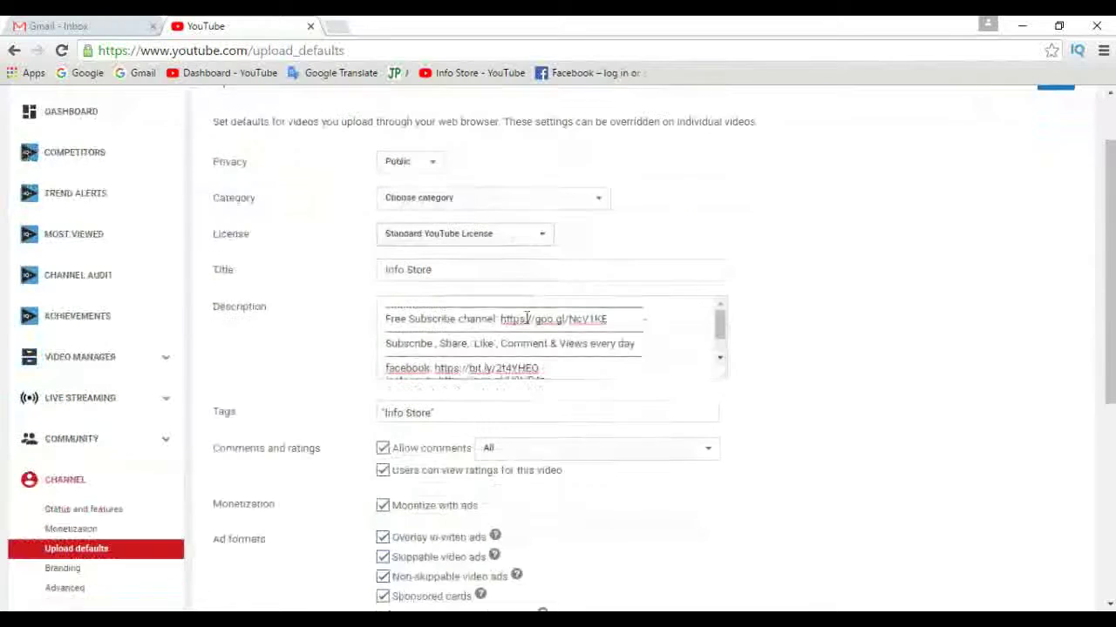
click(515, 241)
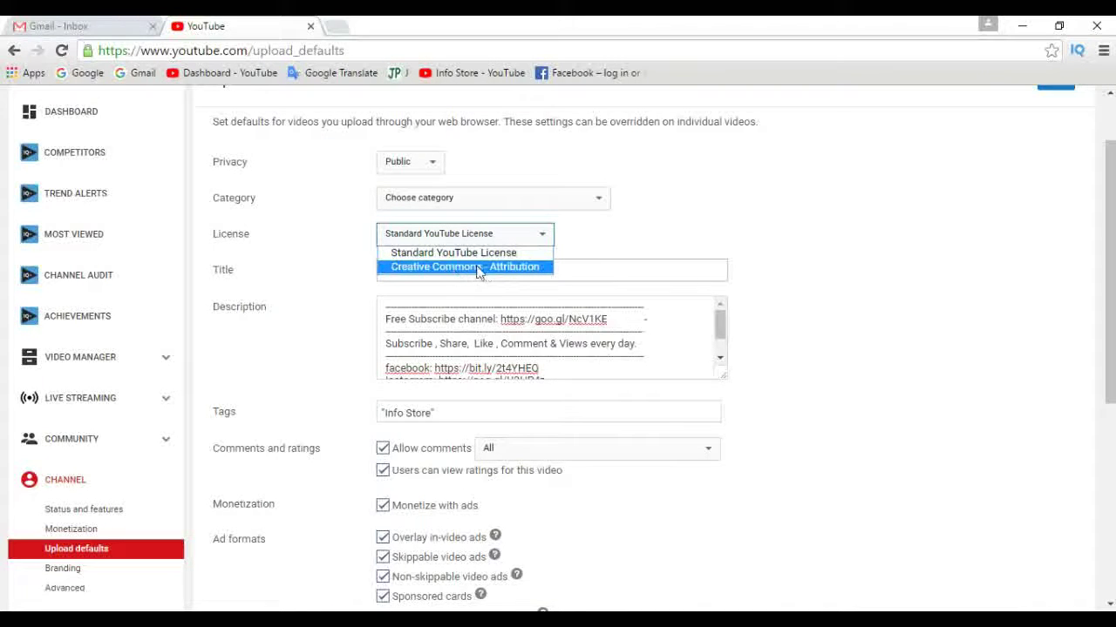
click(710, 228)
- Examine the monetization, ad format, video language, community contribution, caption and statistics defaults for uploads
scroll(410, 327, down, 8)
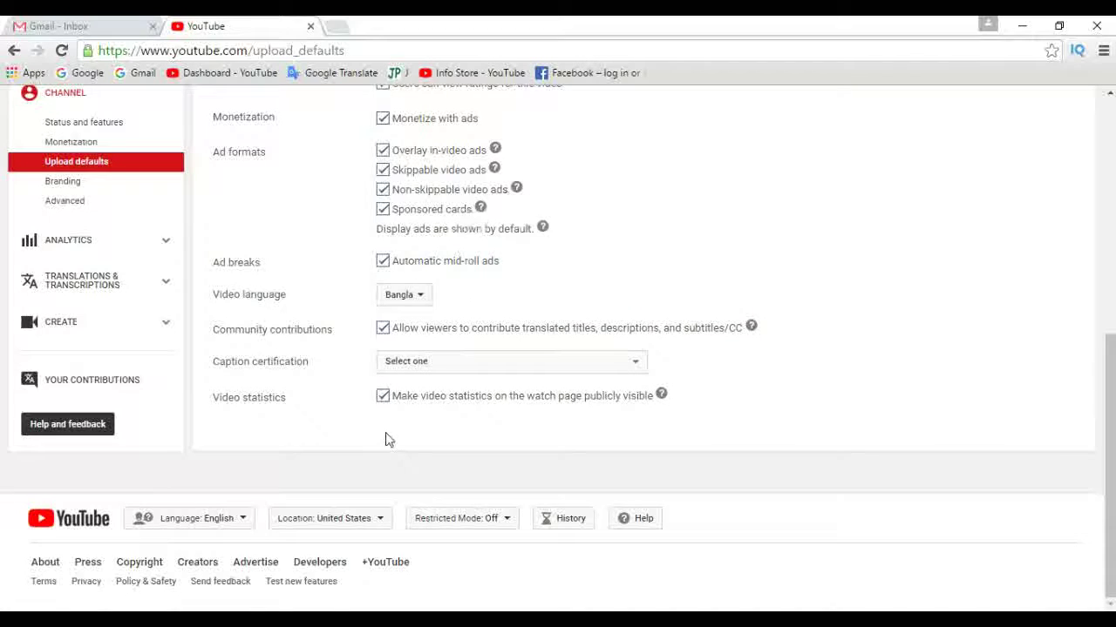
scroll(389, 437, up, 6)
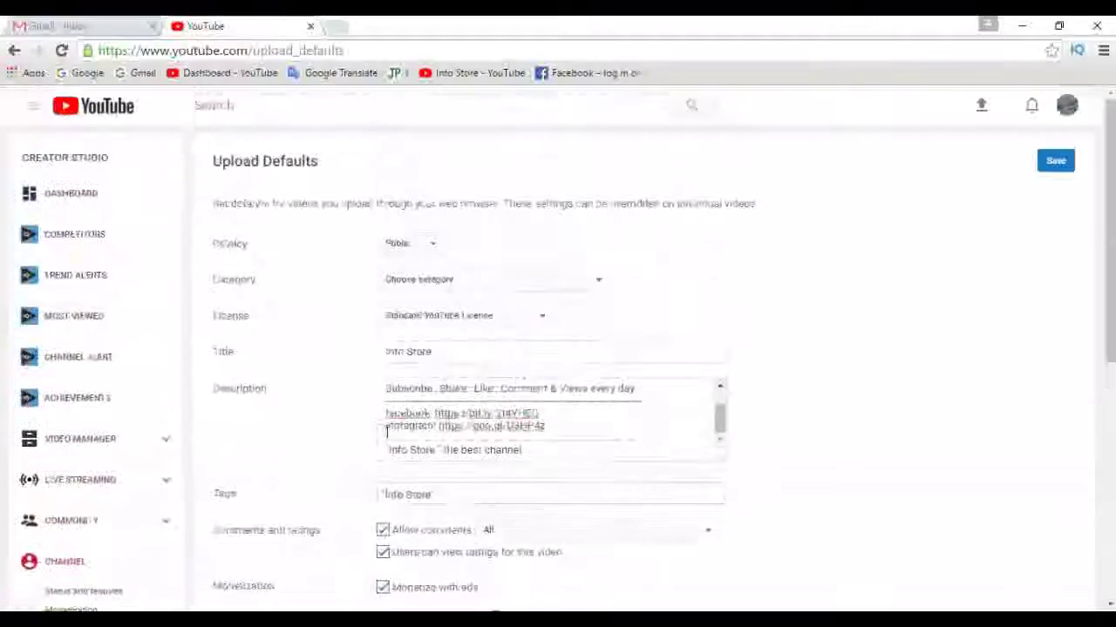
scroll(389, 437, down, 3)
scroll(386, 440, down, 3)
scroll(398, 466, up, 5)
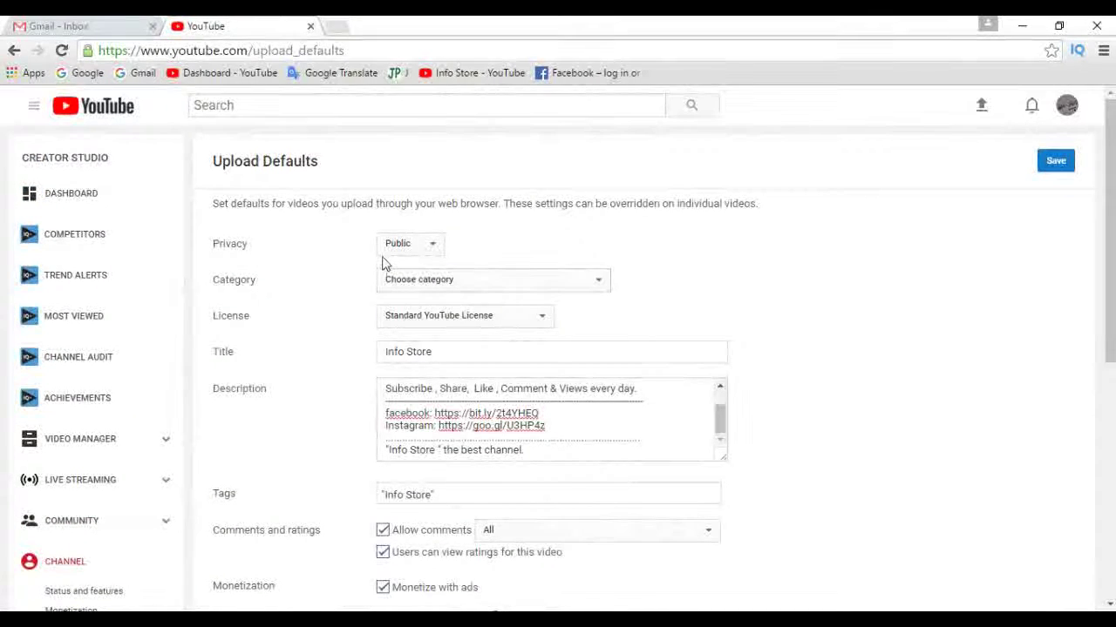
scroll(386, 290, down, 5)
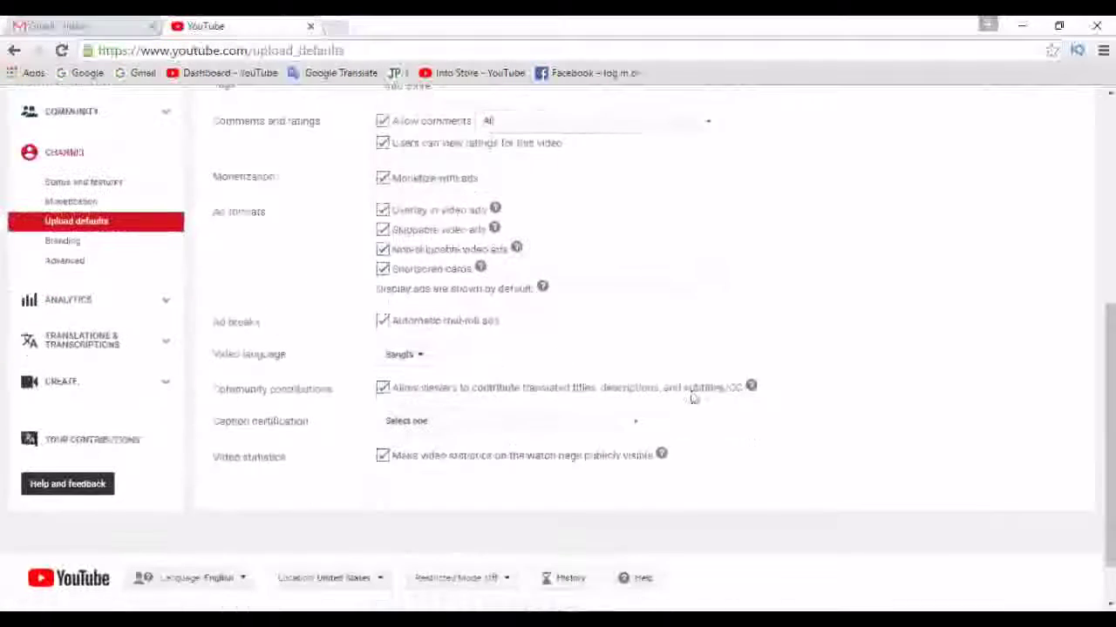
scroll(824, 373, up, 4)
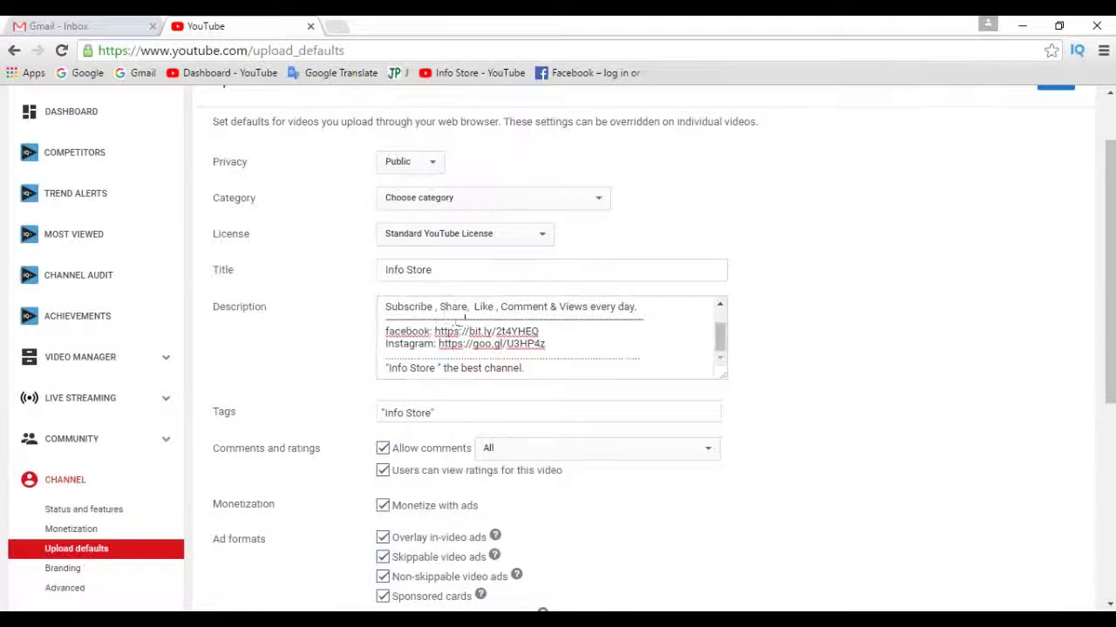
- Recheck the default description text and tags along with the remaining upload settings below them
drag(380, 305, 697, 393)
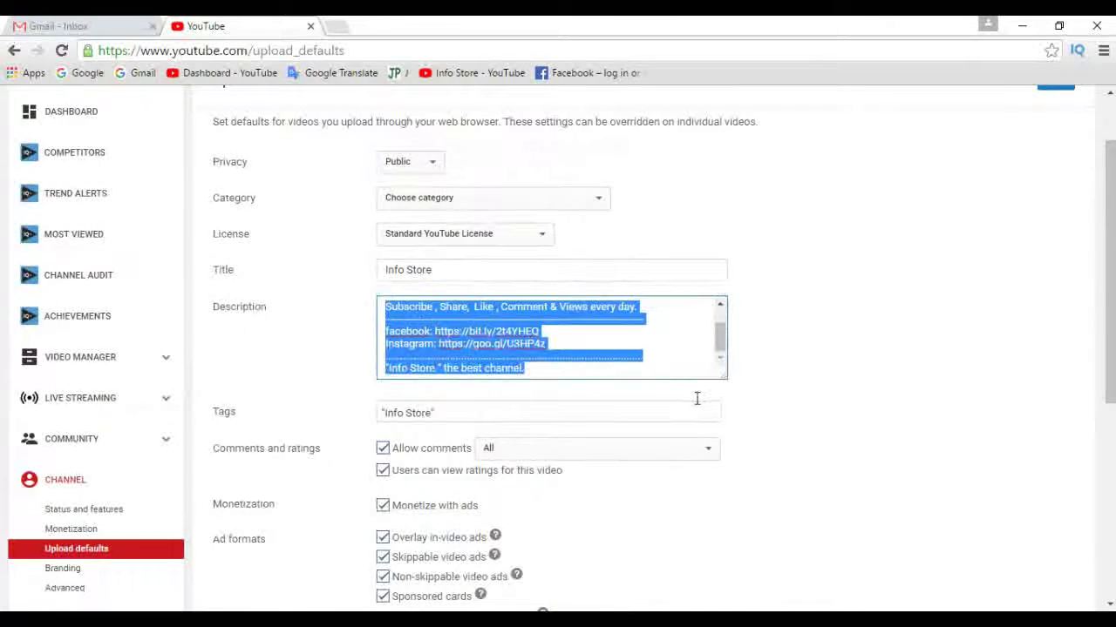
click(943, 395)
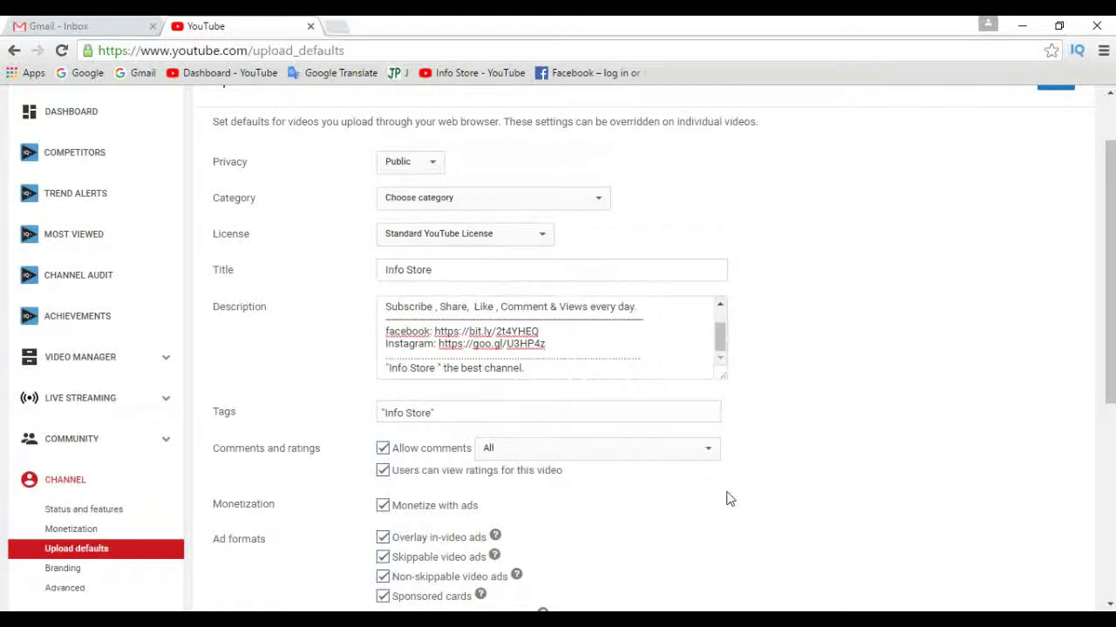
scroll(727, 497, down, 1)
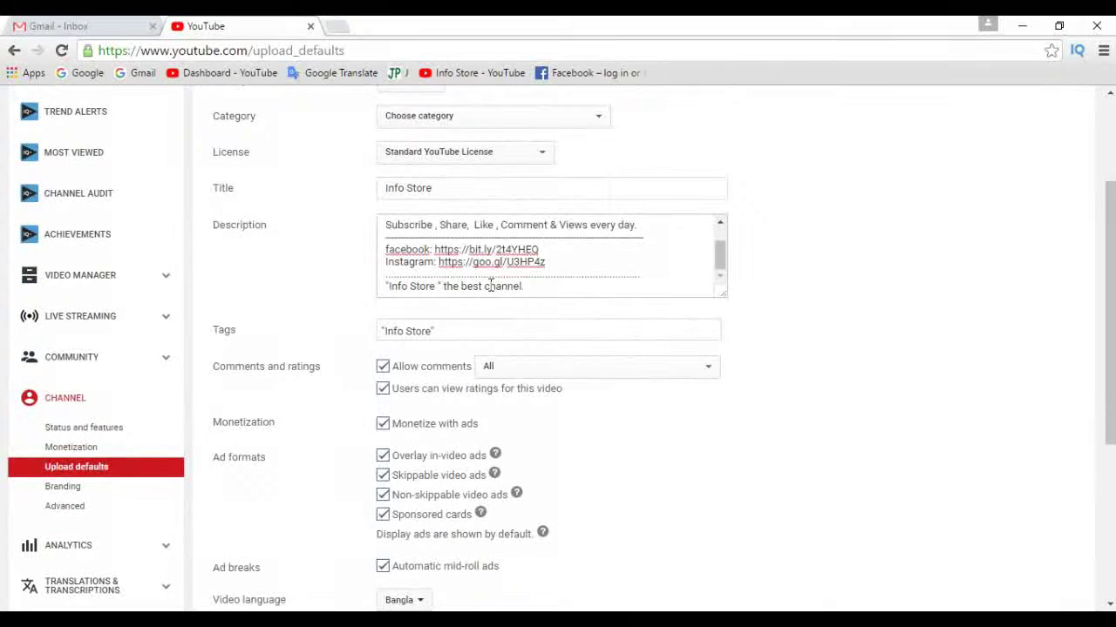
click(486, 329)
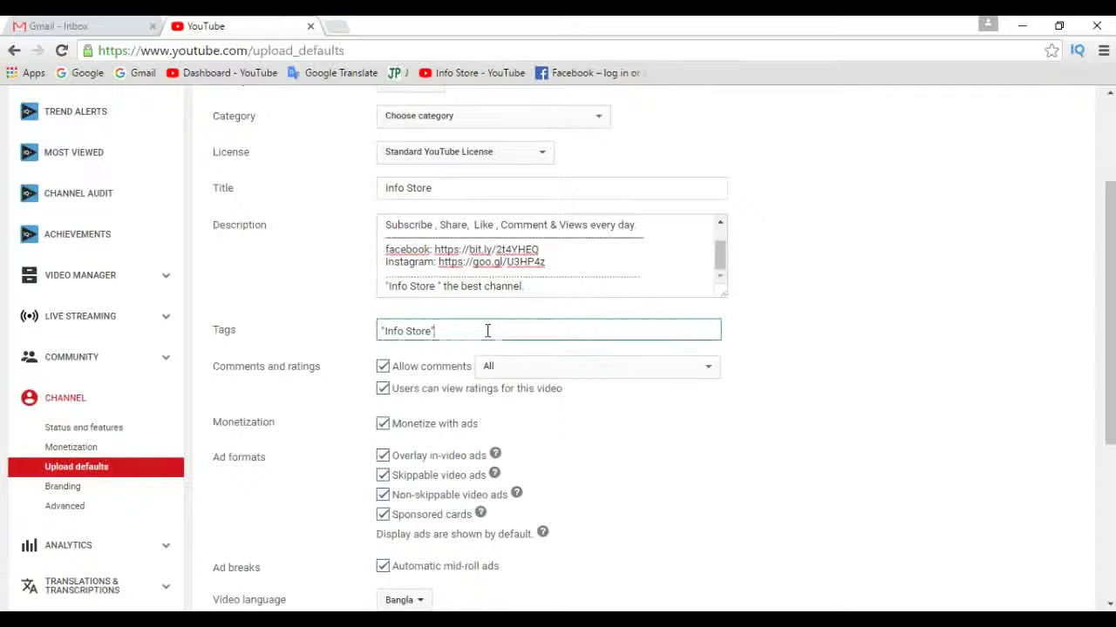
scroll(543, 433, down, 4)
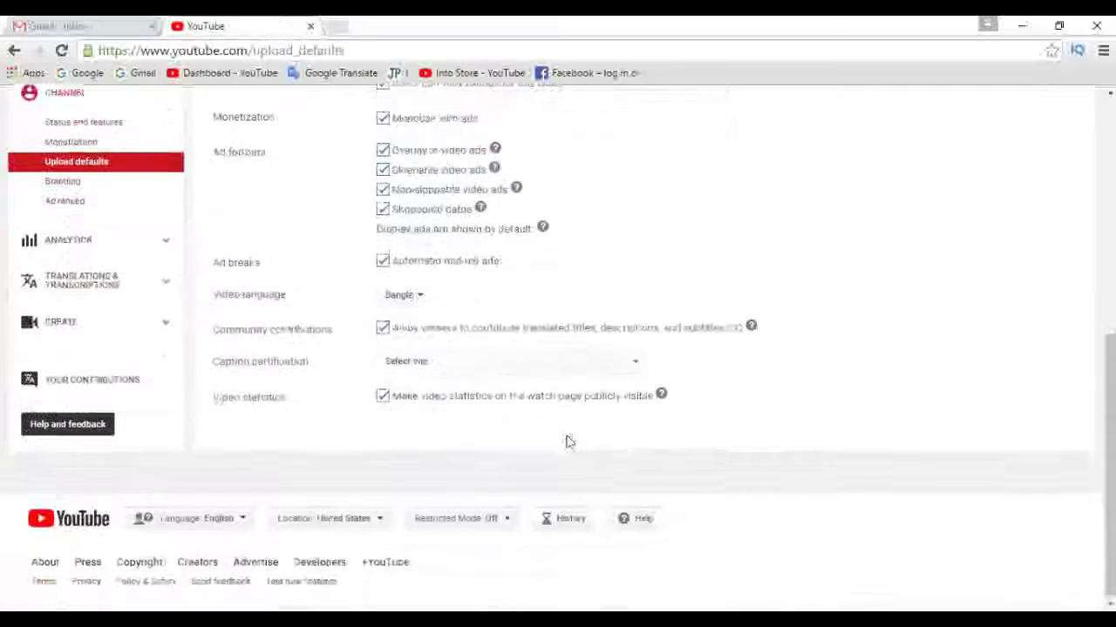
scroll(712, 474, up, 5)
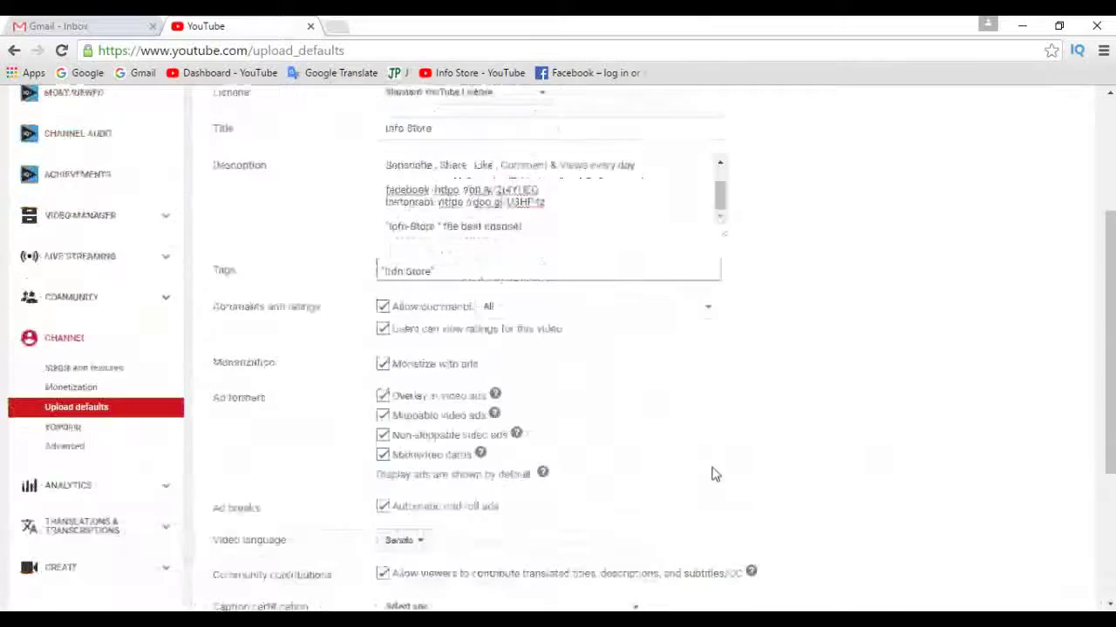